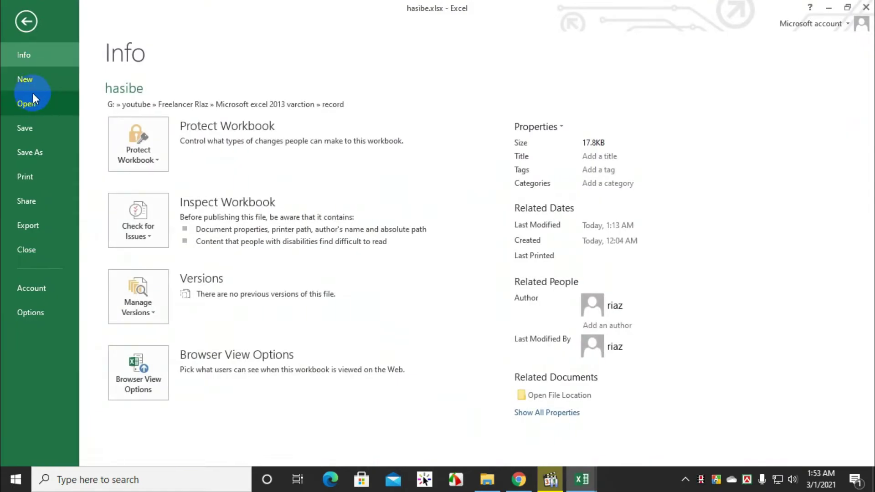
Create a new blank workbook, Book1, from File > New
click(27, 79)
click(183, 213)
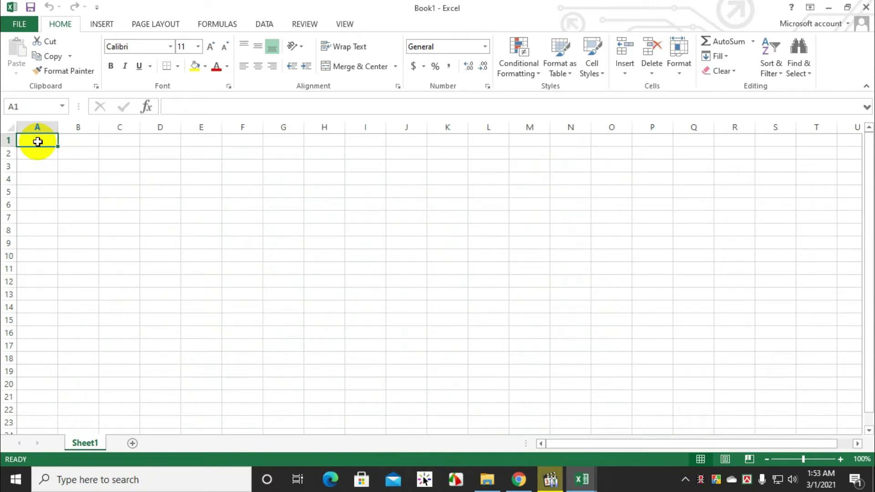
Enter 18 pt headings Sales manager, Total 2021, Comision, commision Amount, fixed comision in A1:E1
text(Sales manager)
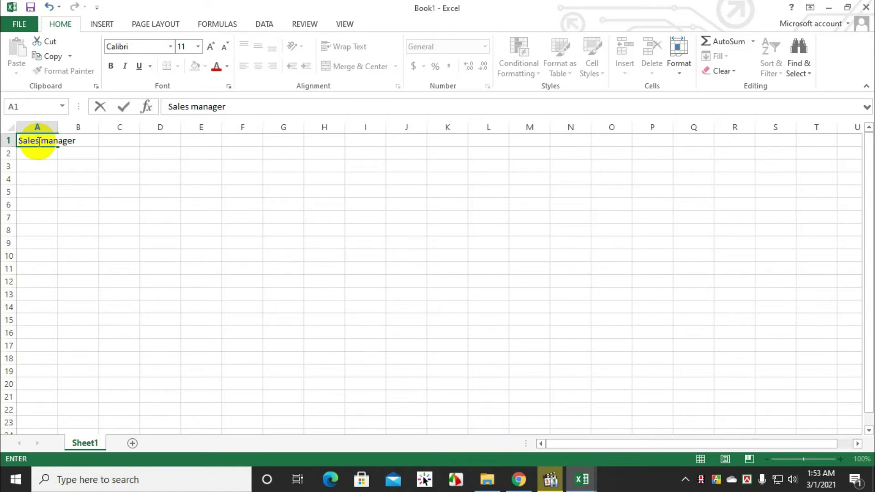
click(56, 124)
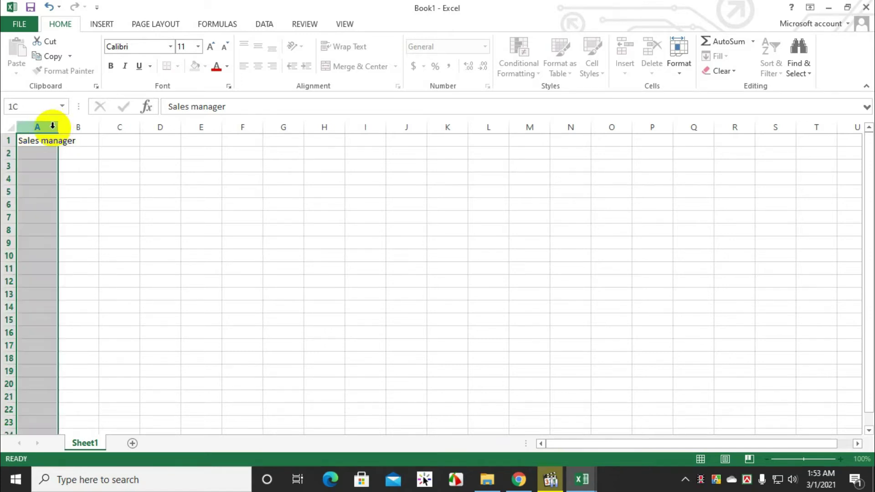
text(Csion)
key(Tab)
text(comm)
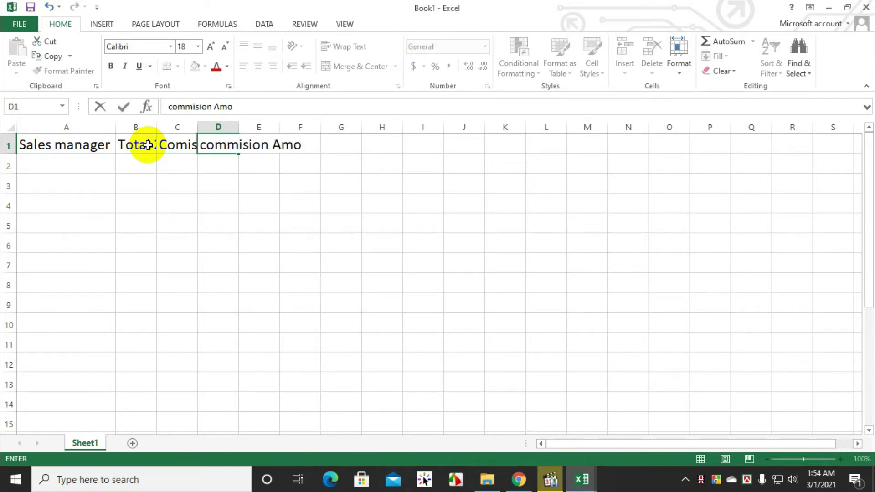
text(unt)
key(Tab)
text(fixed comision)
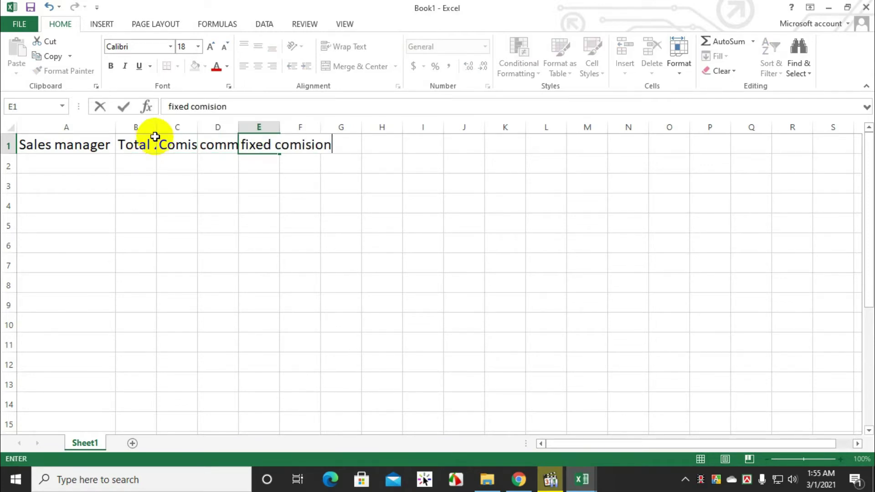
AutoFit columns B–E to the headings and select A1:E1
double_click(157, 127)
double_click(229, 127)
double_click(295, 127)
double_click(423, 127)
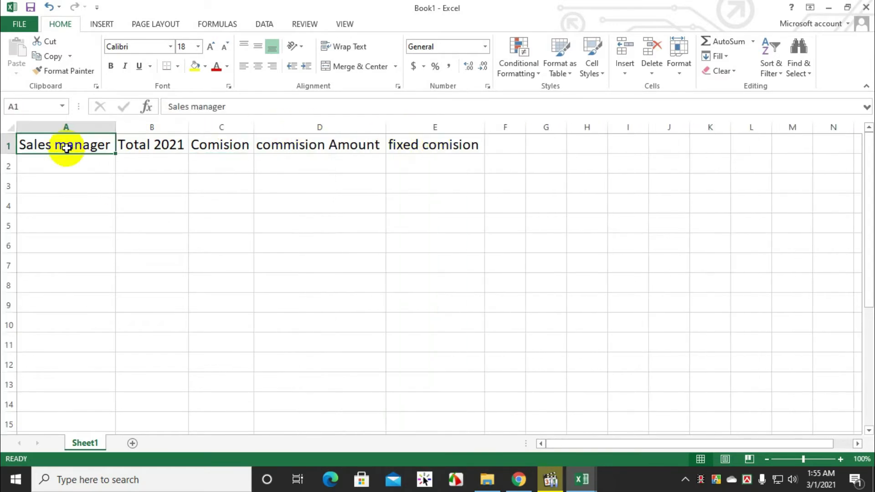
drag(64, 145, 433, 145)
Apply the Heading 1 cell style to the headings in A1:E1
click(592, 69)
click(485, 184)
key(Down)
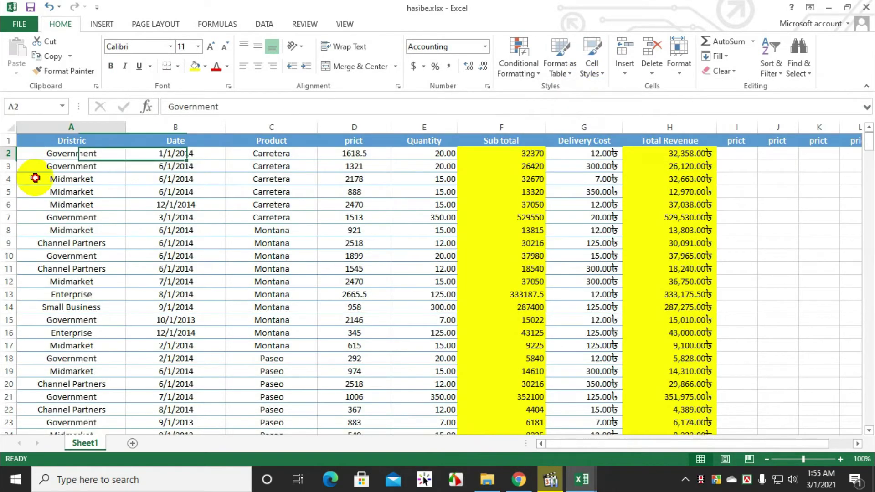
Copy the ten district names and a column of values in hasibe.xlsx
drag(35, 154, 53, 269)
key(ctrl+c)
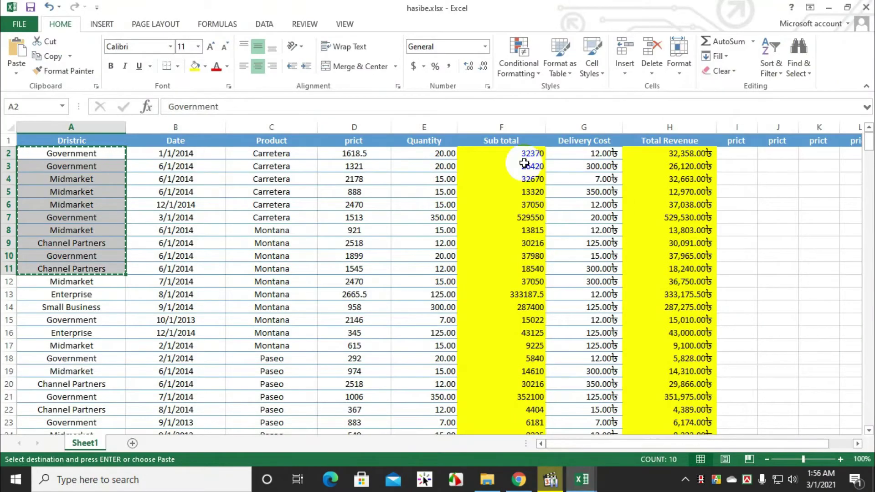
drag(525, 155, 504, 273)
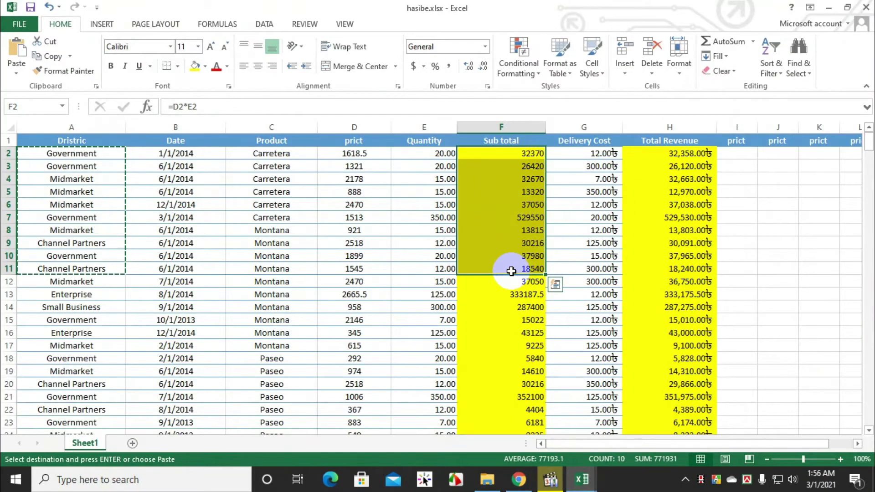
key(ctrl+c)
click(505, 230)
drag(501, 155, 508, 268)
key(ctrl+v)
Paste values under Total 2021 in Book1, undoing the two broken #REF! pastes
click(638, 424)
key(ctrl+v)
key(ctrl+z)
key(ctrl+v)
key(ctrl+z)
Copy the ten Delivery Cost values from hasibe.xlsx into B2:B11
key(alt+Tab)
drag(586, 164, 586, 289)
key(ctrl+c)
key(alt+Tab)
key(ctrl+v)
click(224, 165)
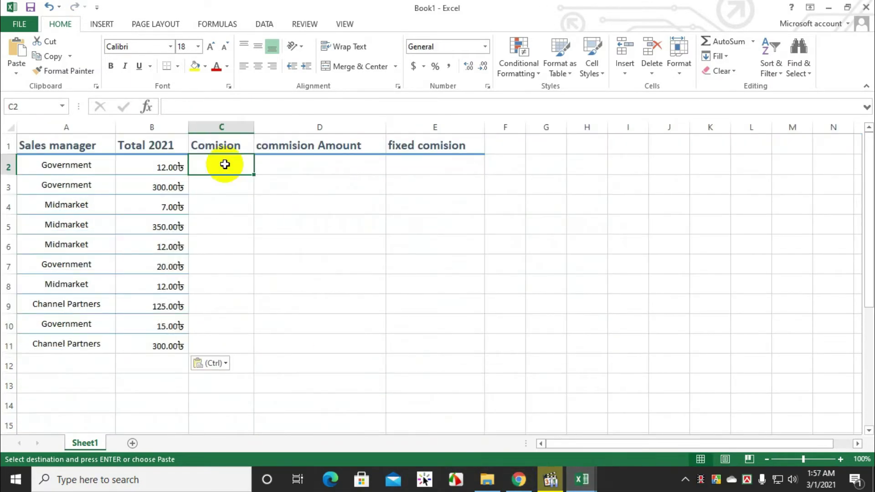
Enter the commission rates, 4% through 43%, in C2:C11
text(4%)
double_click(254, 174)
click(242, 181)
text(5 43 2 4)
key(BackSpace)
text(7 6 8 5)
key(Return)
text(3)
key(Return)
text(6)
click(296, 167)
Enter 5% in E2 and enlarge the font of the names and totals in A2:B11
click(417, 159)
text(5%)
drag(67, 165, 186, 344)
click(198, 46)
click(185, 156)
click(319, 245)
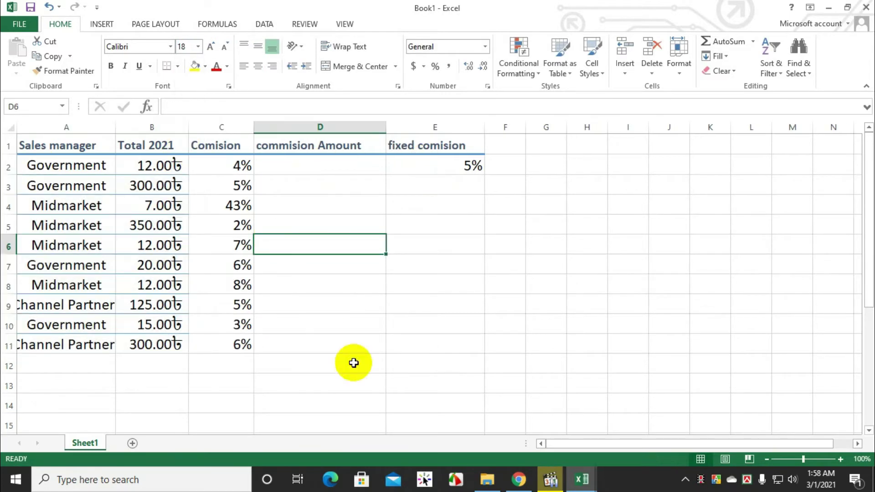
AutoFit columns A–D to their contents
double_click(115, 127)
double_click(207, 127)
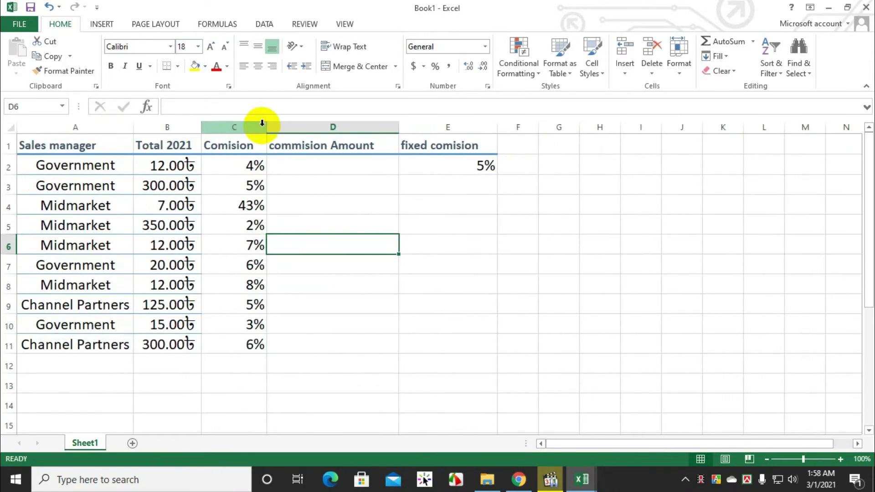
double_click(262, 127)
double_click(388, 127)
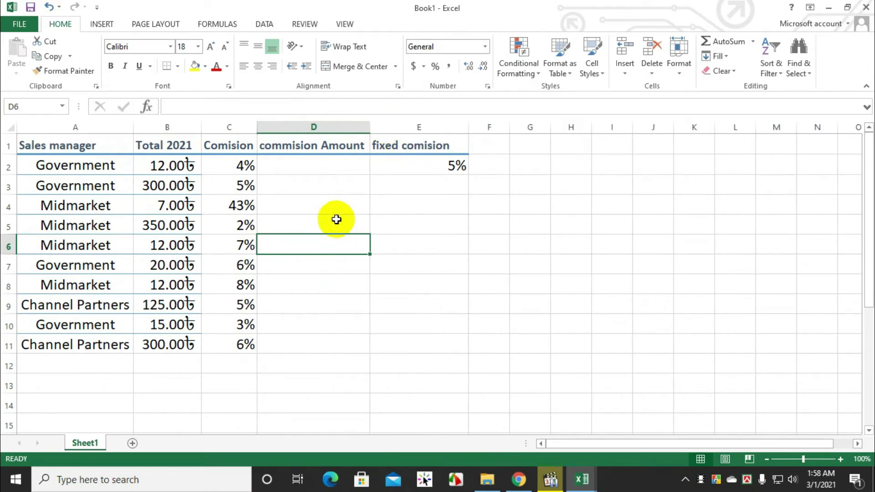
click(305, 169)
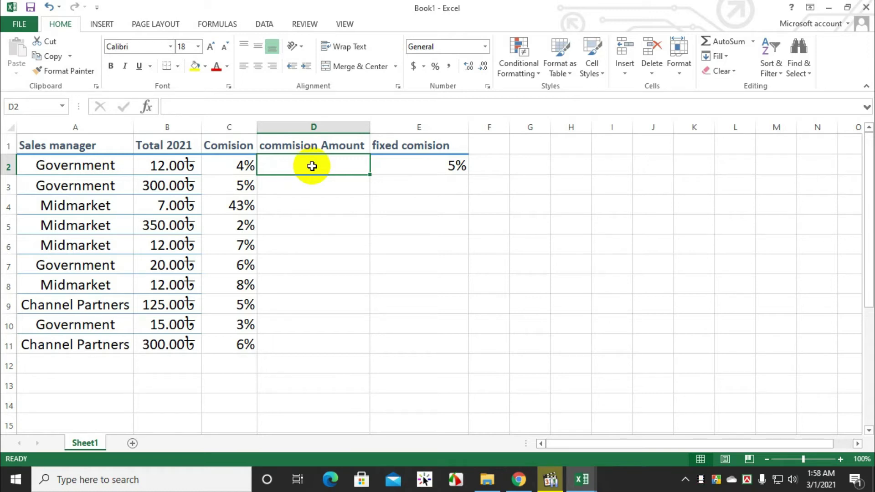
Enter =B2*C2 in D2 and fill it down to D11
text(=)
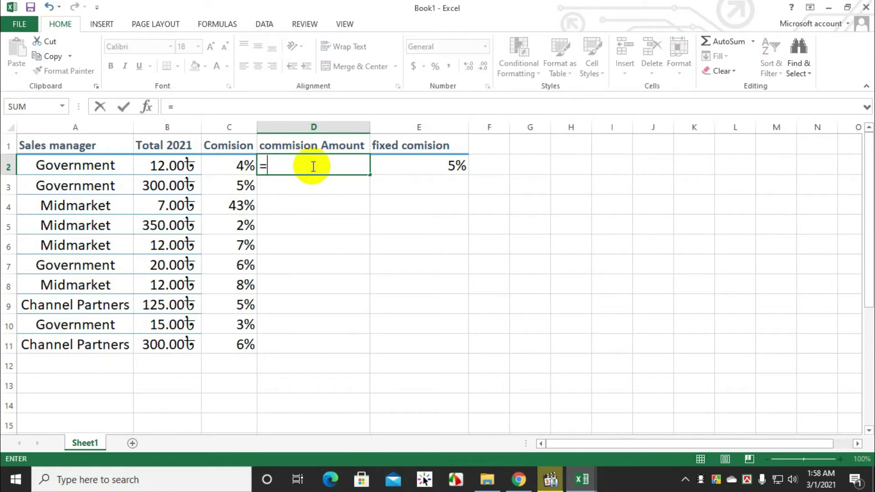
click(185, 169)
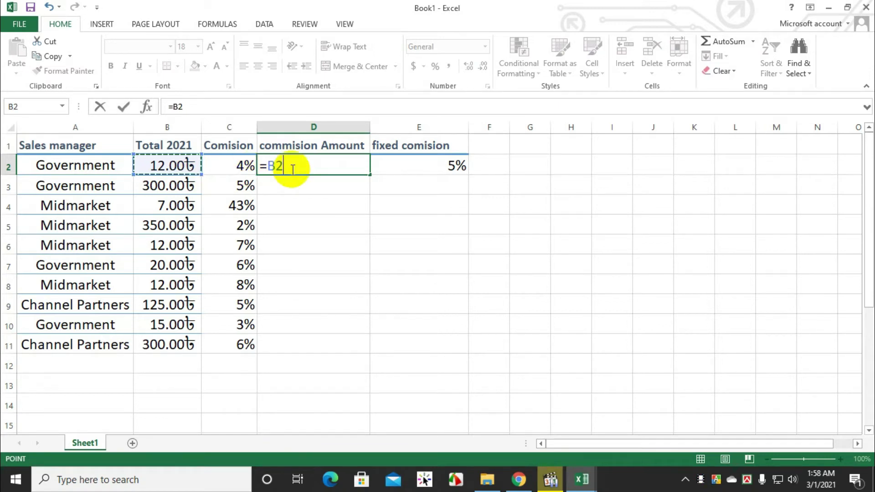
text(*)
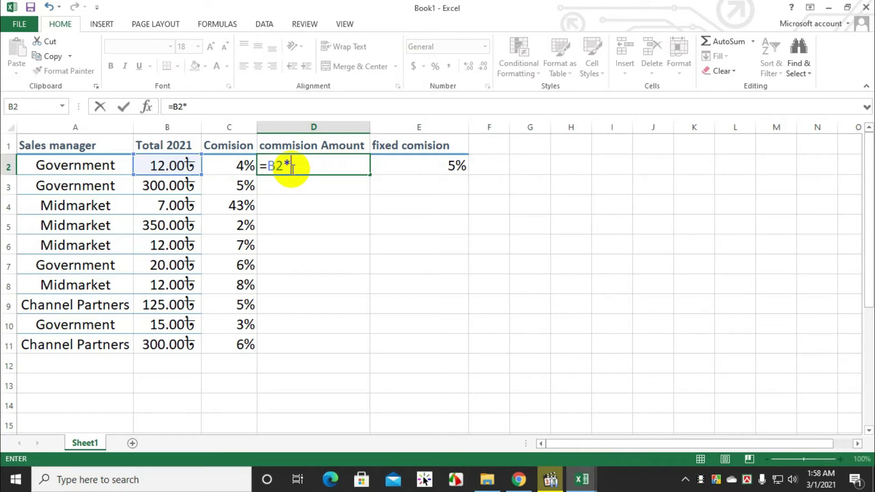
click(225, 165)
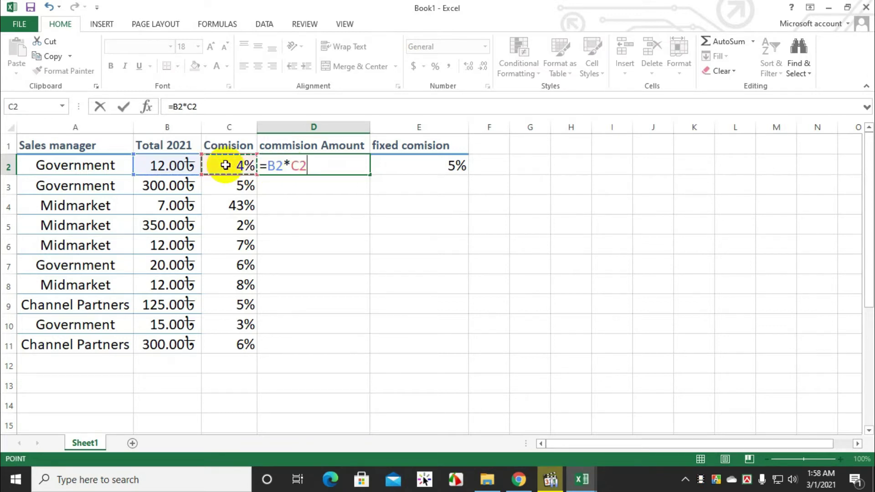
key(Return)
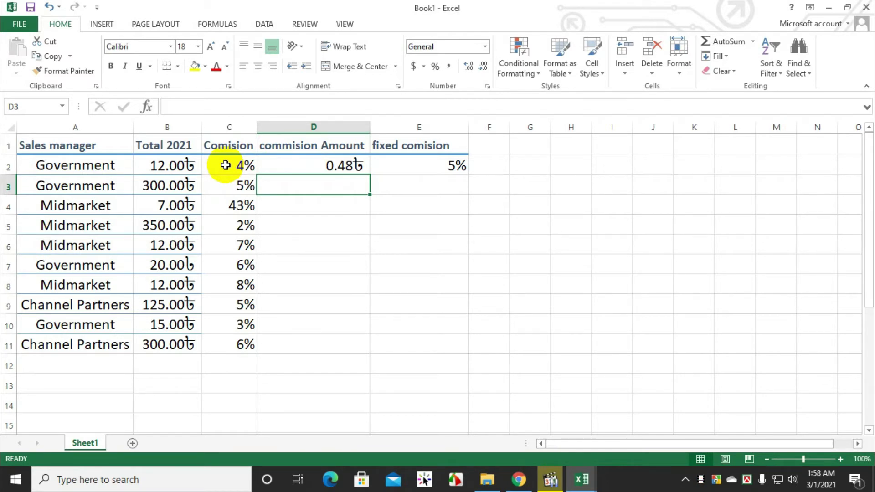
click(358, 167)
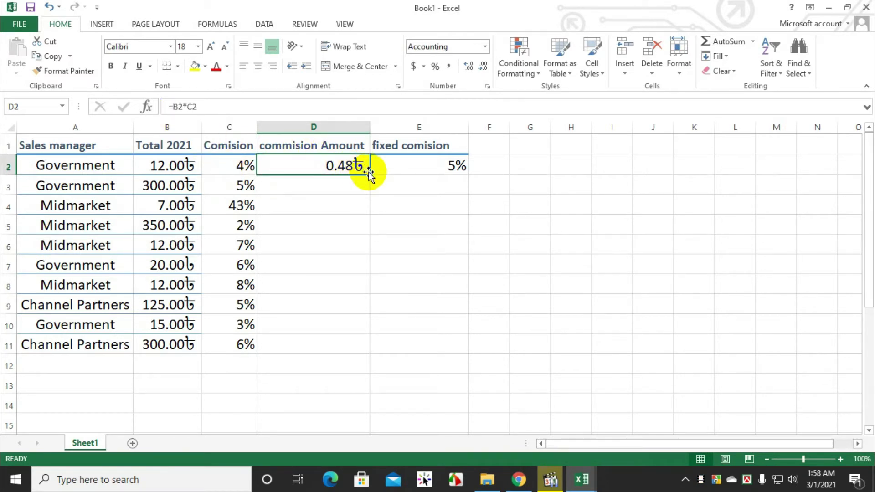
double_click(370, 175)
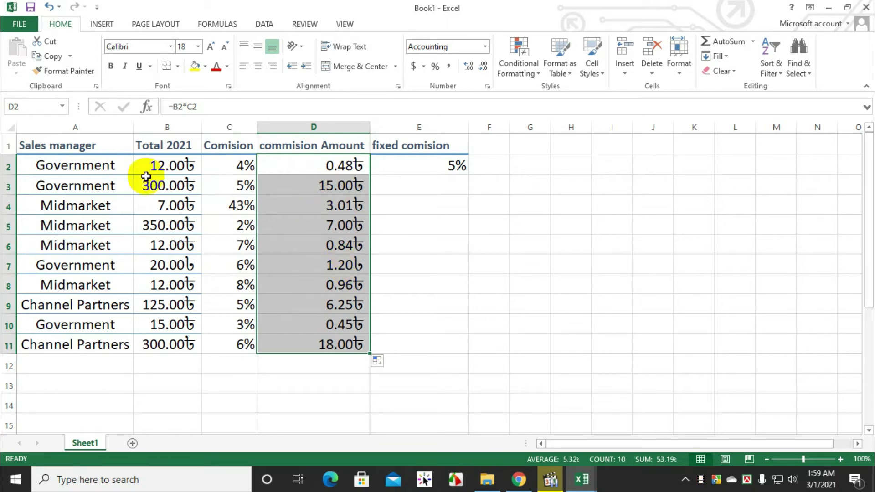
Edit the first Total 2021 figures, raising B2 to 1,255
click(169, 165)
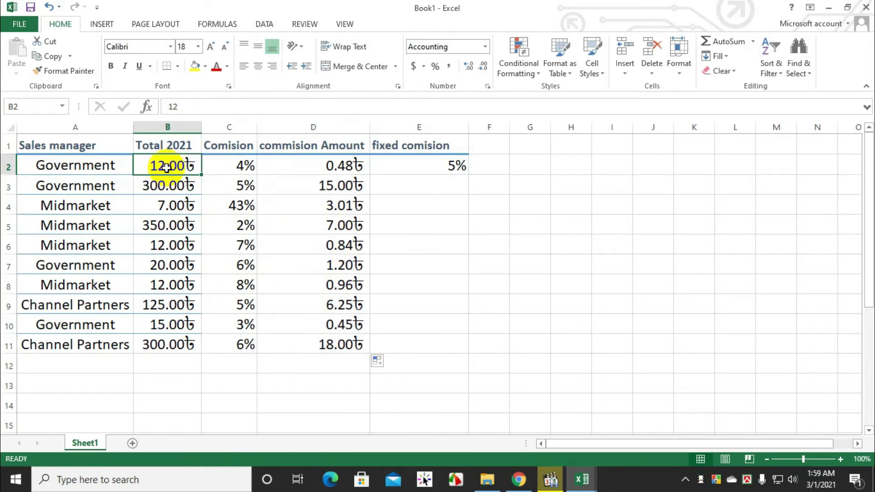
double_click(168, 165)
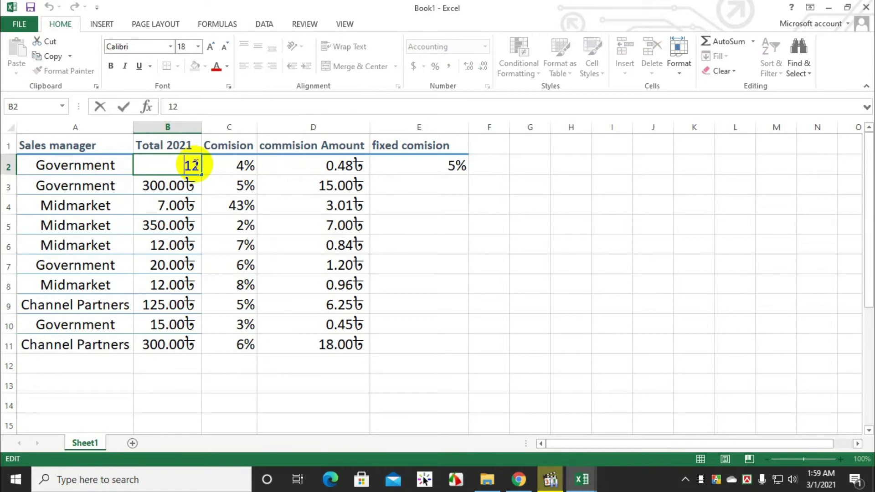
text(55)
key(Return)
double_click(180, 185)
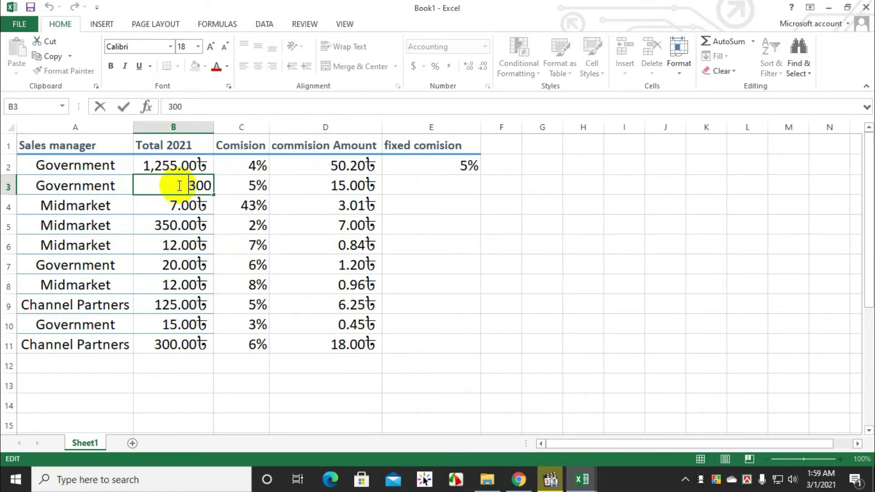
text(6)
double_click(178, 204)
text(565)
double_click(178, 223)
text(54)
Edit the remaining totals, ending with 5,715 in B10 and 567,300 in B11
double_click(177, 242)
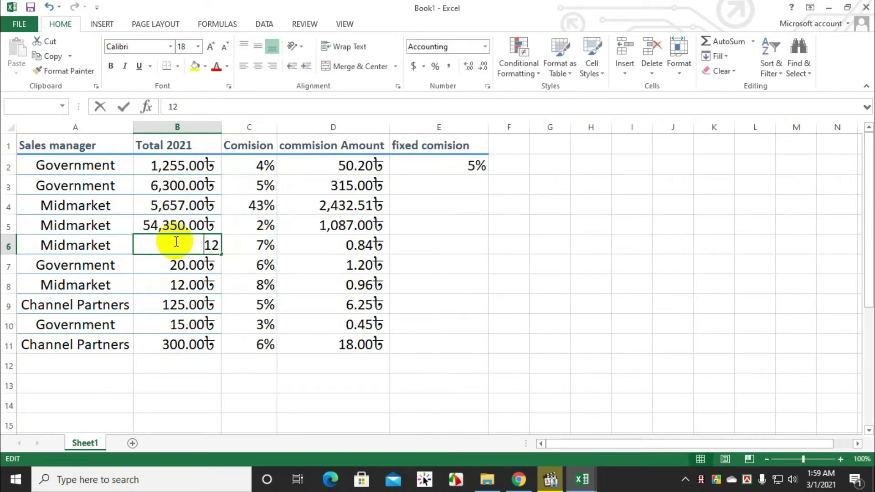
text(43)
double_click(175, 265)
text(35336)
double_click(178, 285)
text(4677)
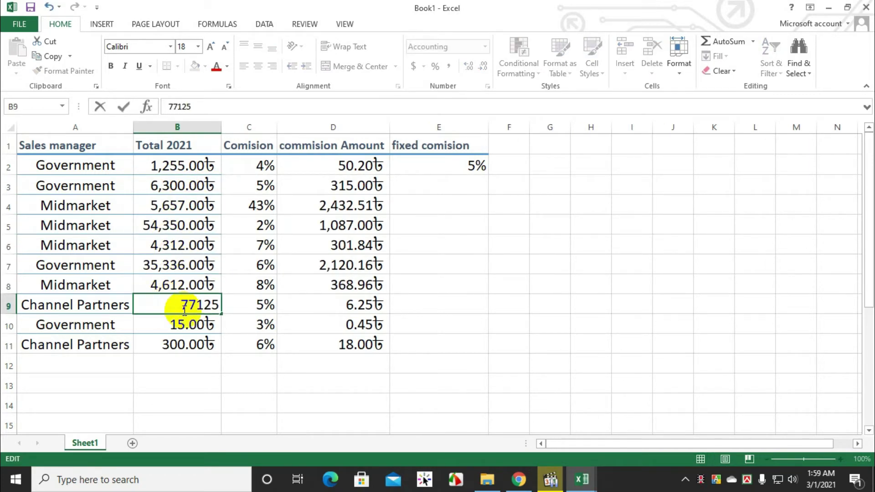
double_click(178, 324)
text(57)
click(178, 342)
double_click(178, 340)
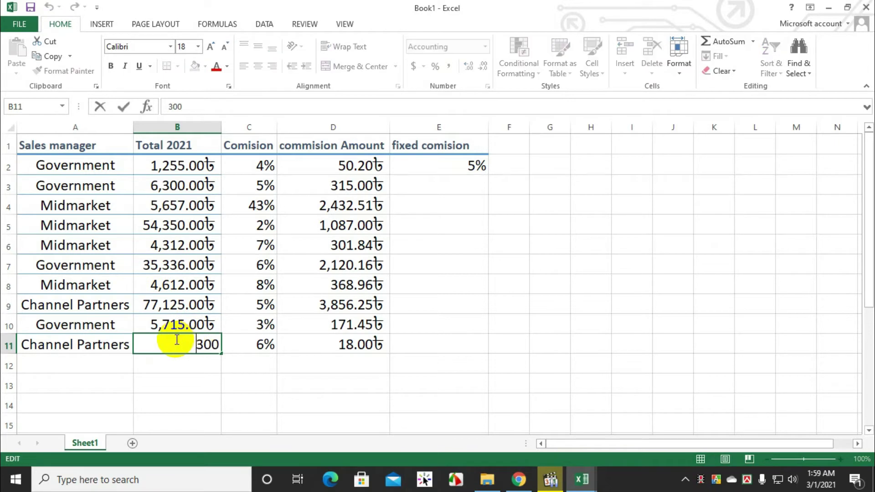
click(225, 342)
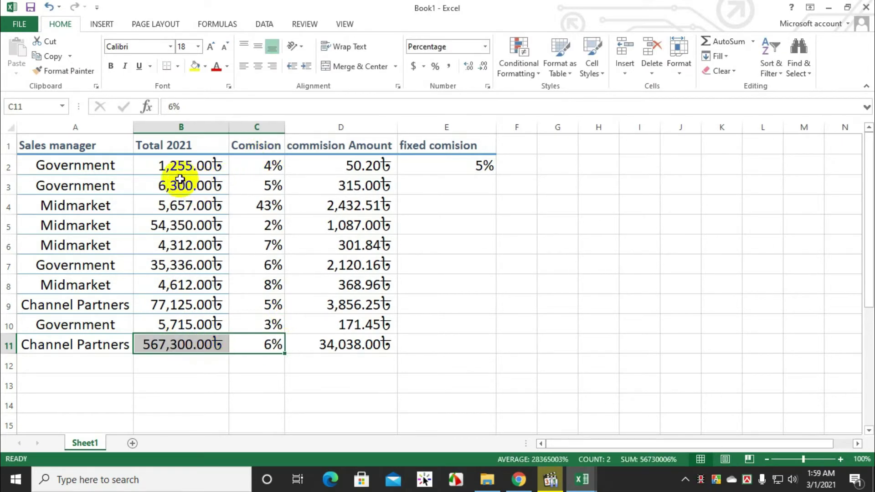
click(164, 166)
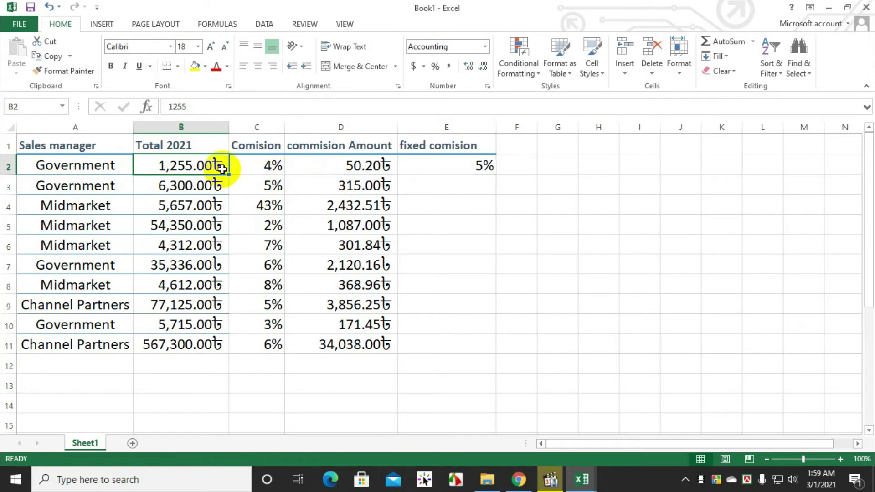
double_click(340, 168)
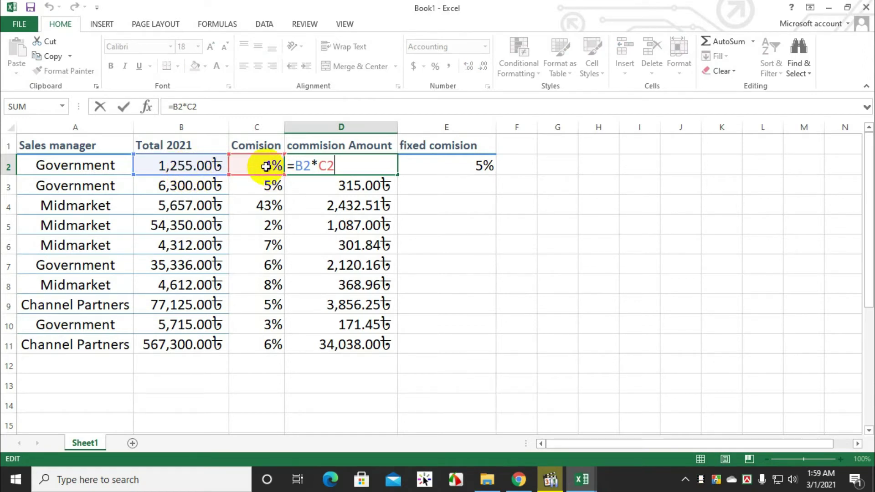
double_click(345, 227)
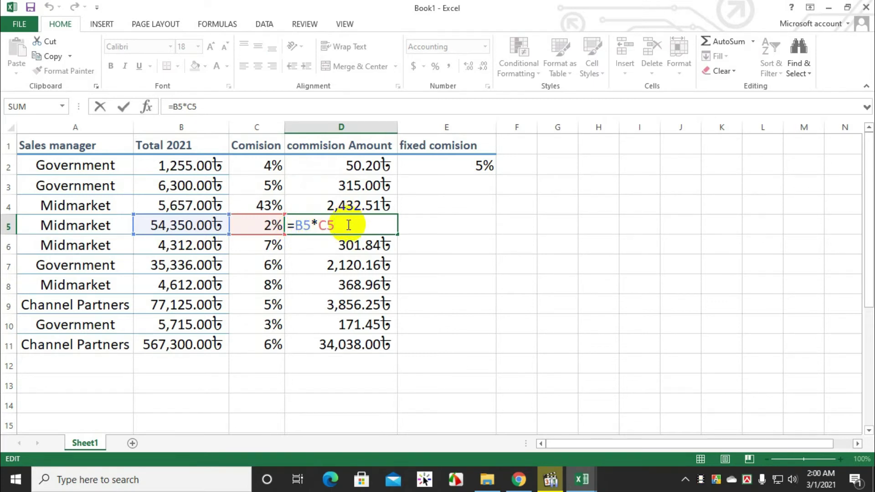
click(342, 265)
key(Down)
click(323, 268)
double_click(341, 265)
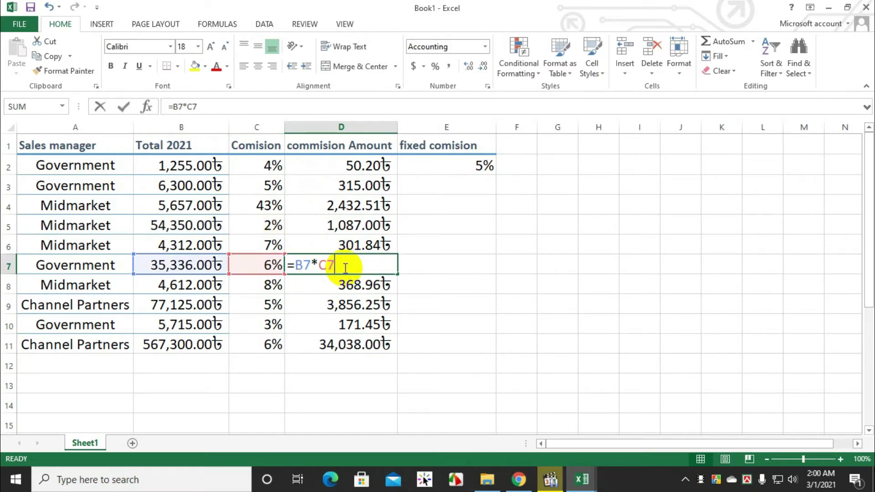
click(313, 293)
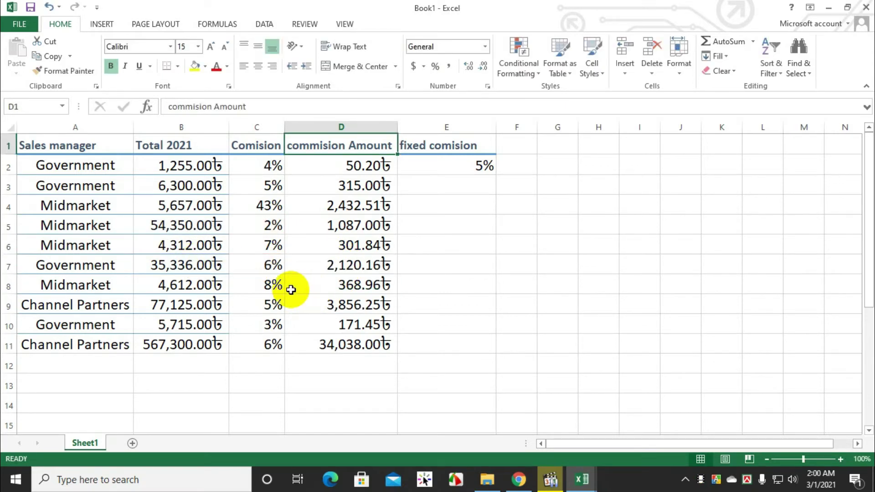
double_click(310, 292)
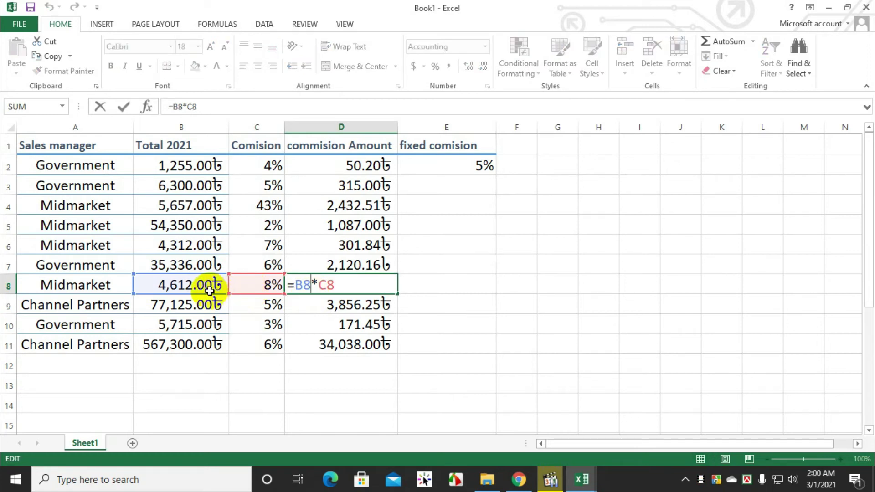
click(325, 300)
double_click(316, 303)
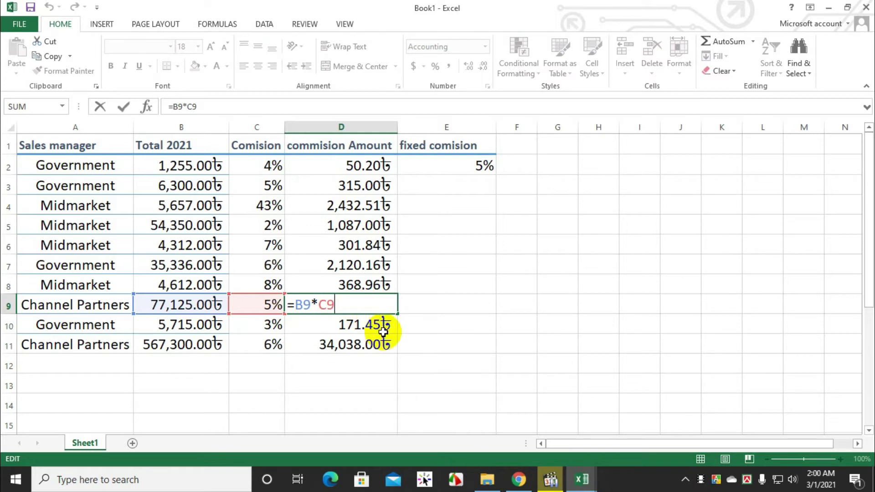
click(374, 346)
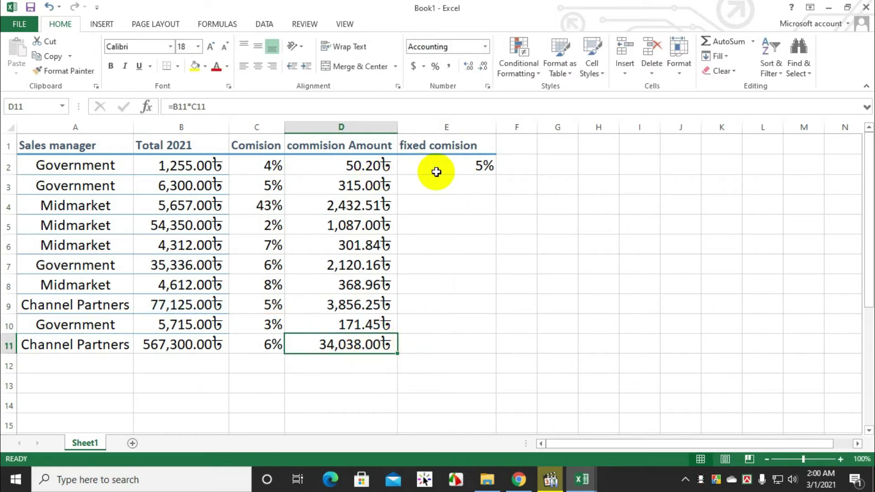
Fill E2 yellow and change the Midmarket rate in C4 from 43% to 4%
click(455, 166)
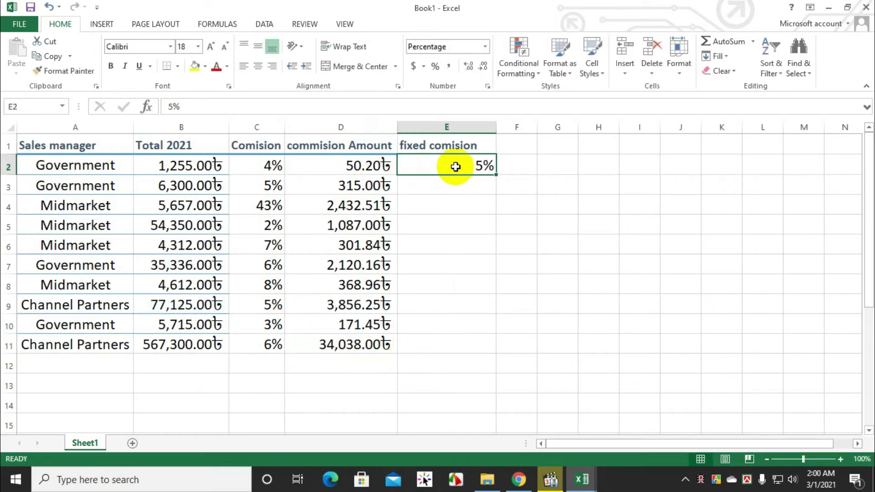
click(194, 66)
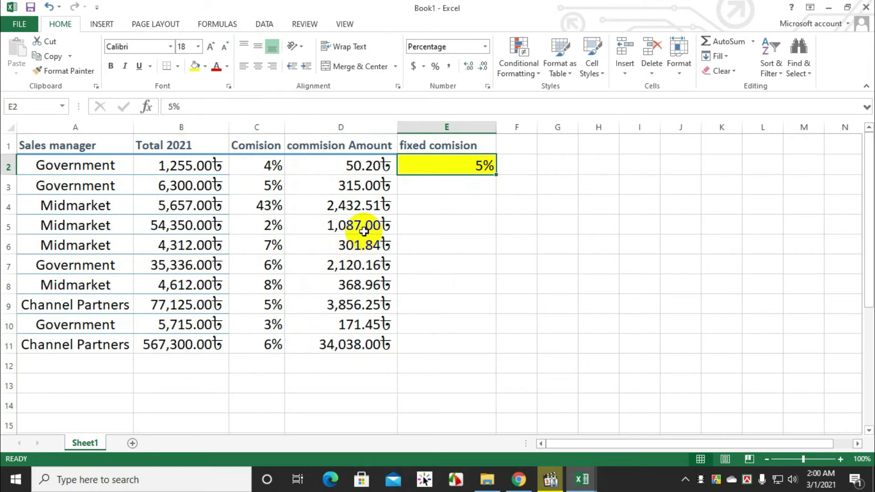
mouse_move(269, 166)
mouse_down()
mouse_move(271, 324)
mouse_move(270, 265)
mouse_up()
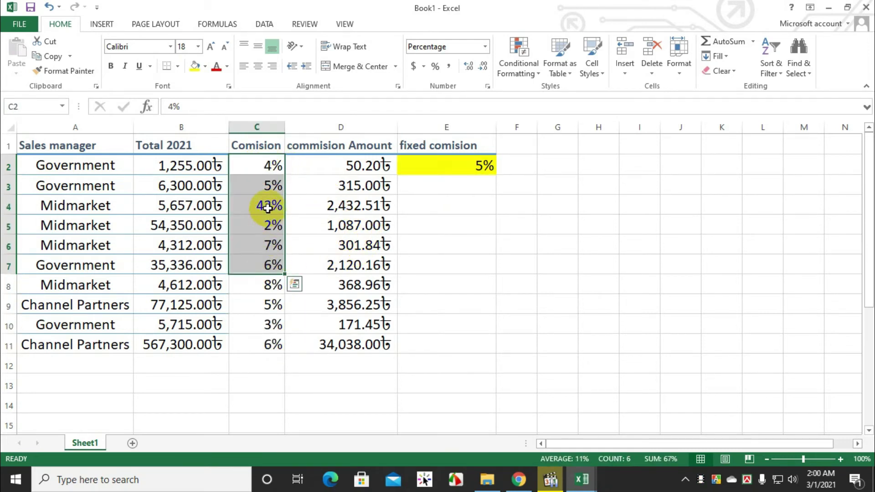
click(263, 210)
double_click(266, 207)
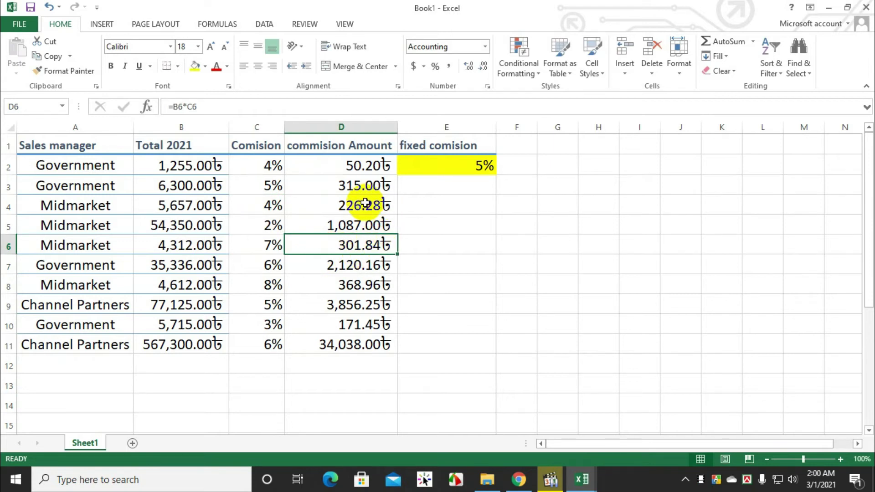
click(460, 170)
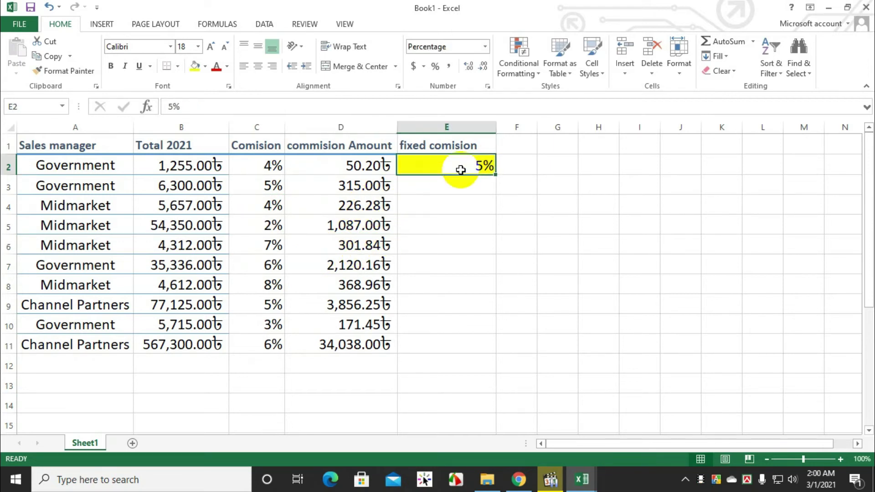
Clear the commission amounts in D2:D11
click(391, 344)
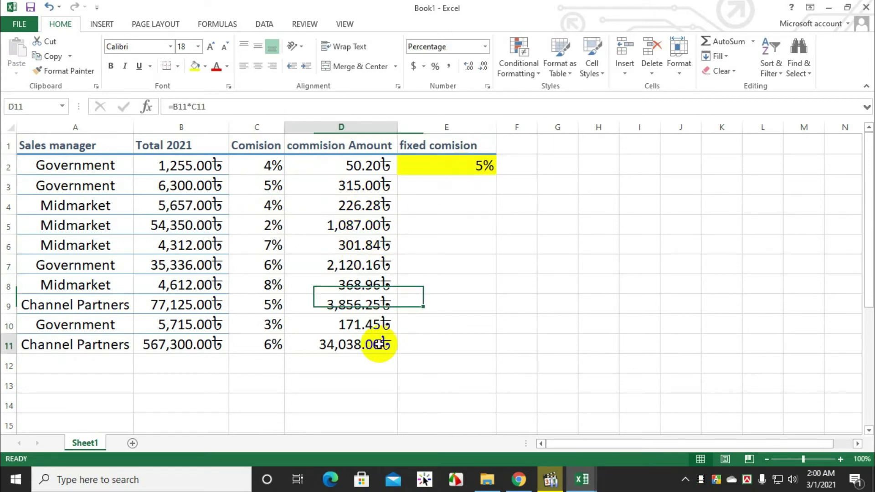
drag(394, 345, 344, 169)
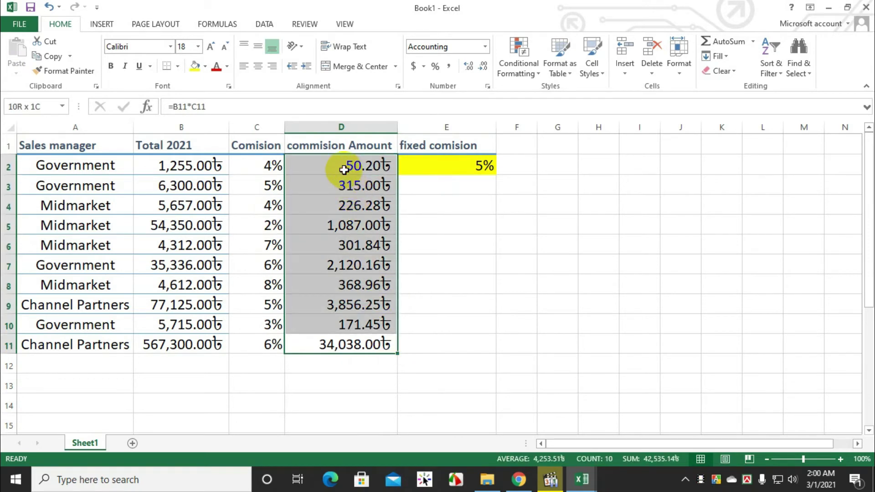
key(Delete)
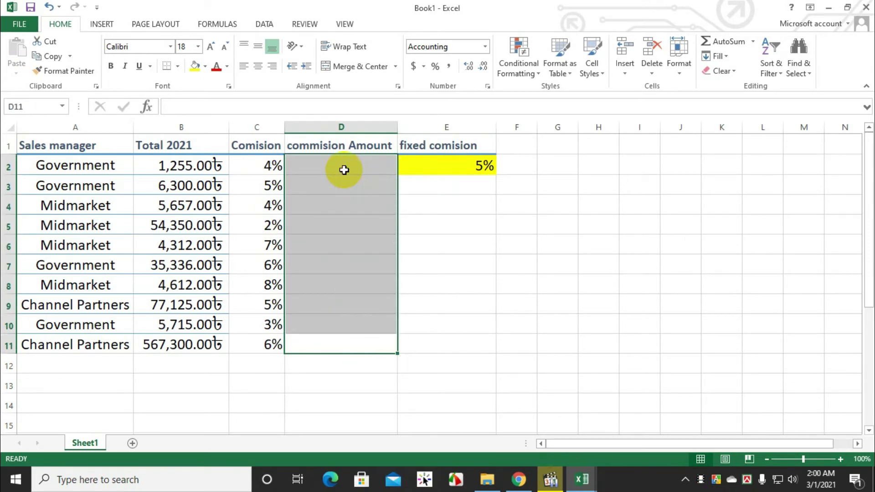
click(341, 169)
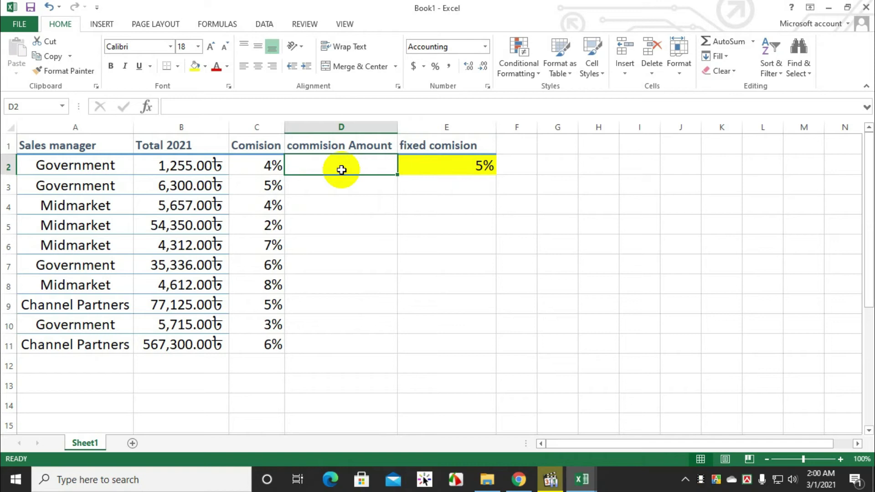
Enter =B2*E2 in D2, giving 62.75
text(=)
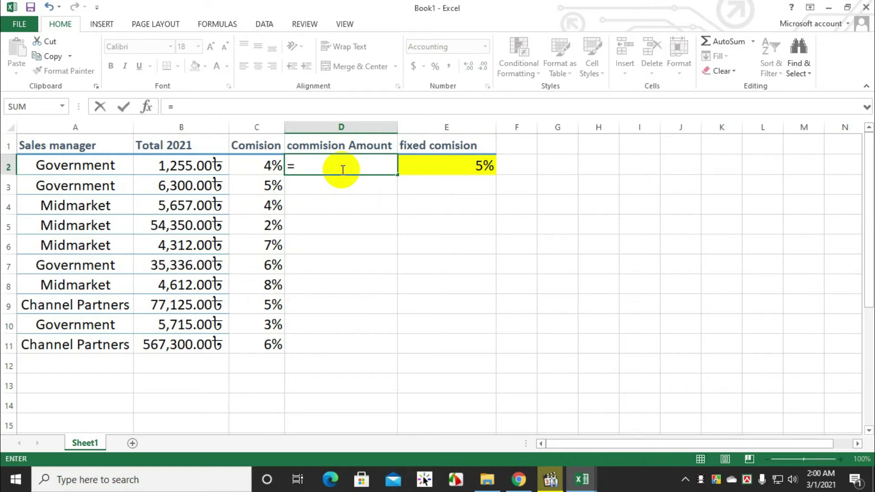
click(192, 166)
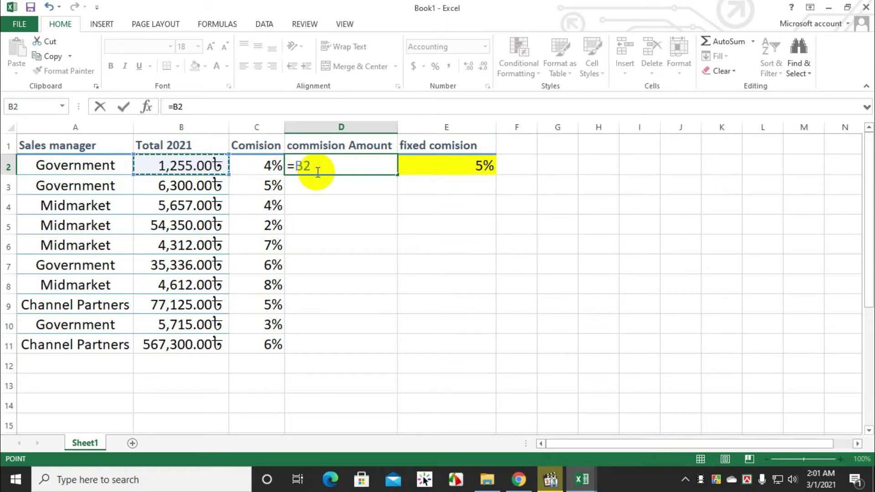
text(*)
click(461, 166)
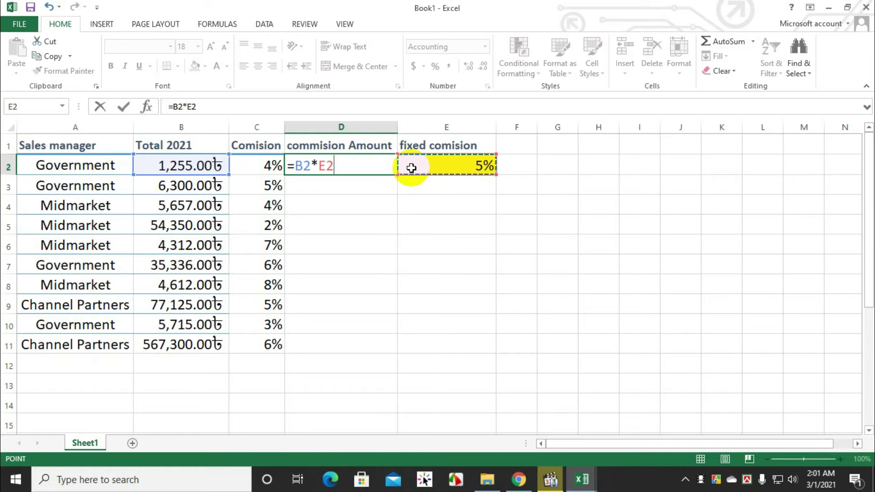
key(Return)
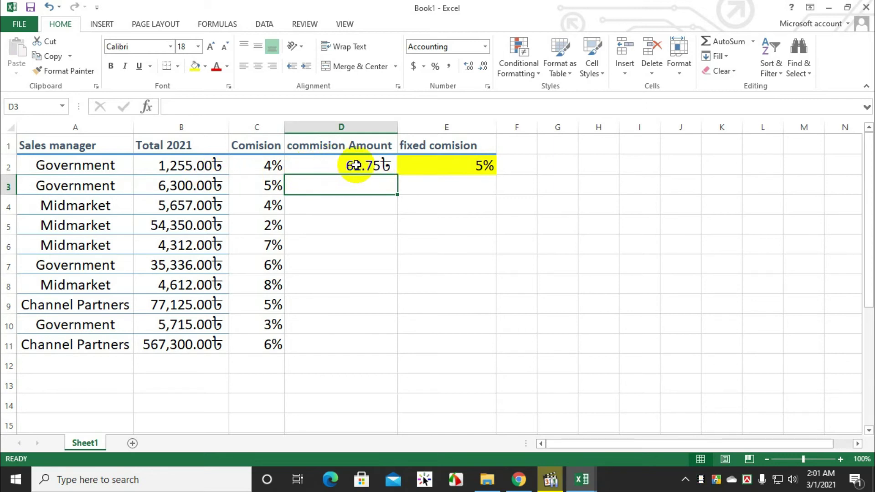
Fill =B2*E2 down to D11 and inspect D3 and D4 showing =B3*E3 and =B4*E4
click(381, 166)
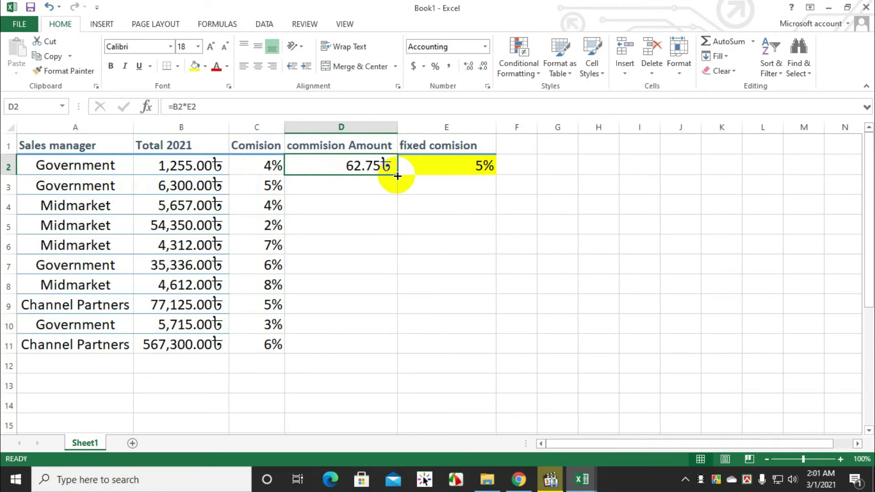
double_click(398, 176)
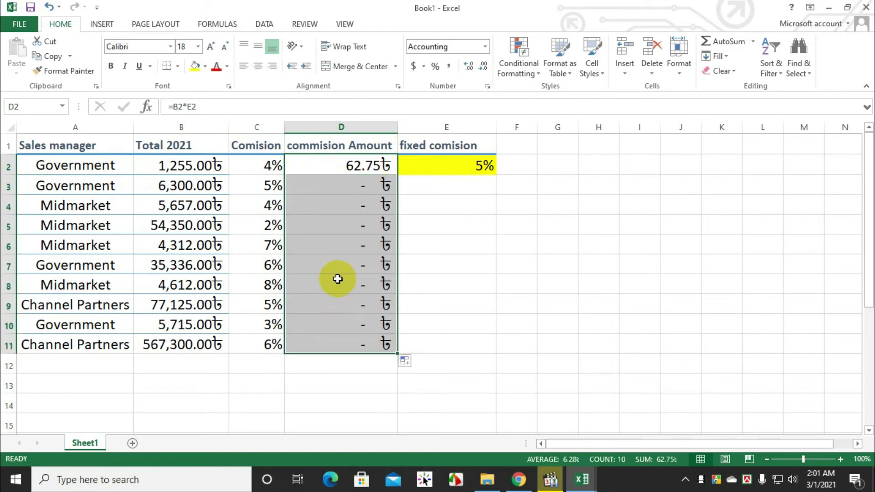
click(342, 219)
click(322, 188)
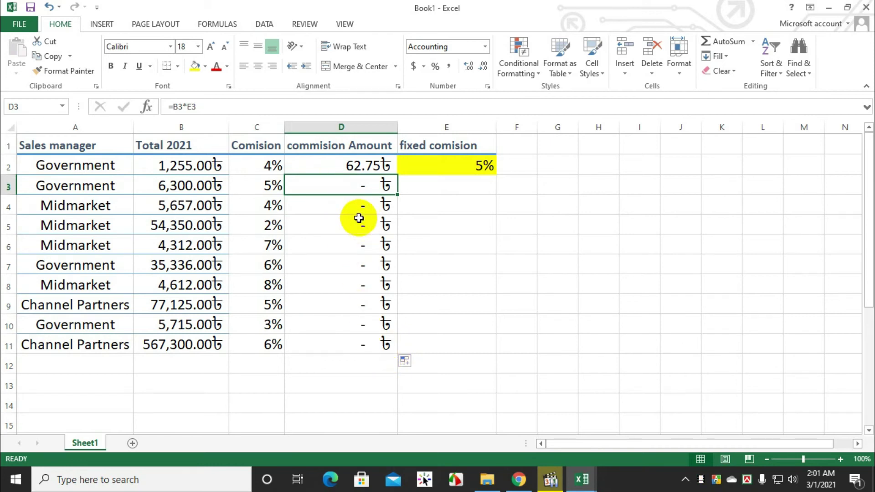
double_click(343, 187)
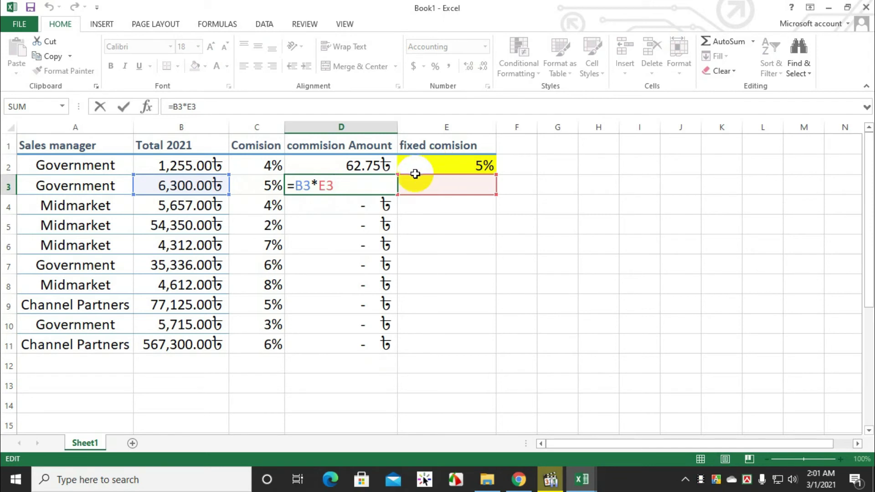
double_click(303, 206)
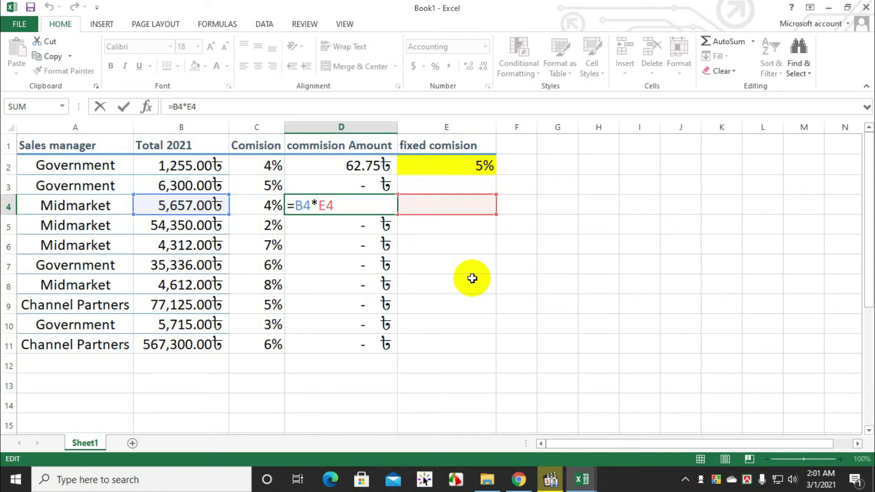
click(440, 170)
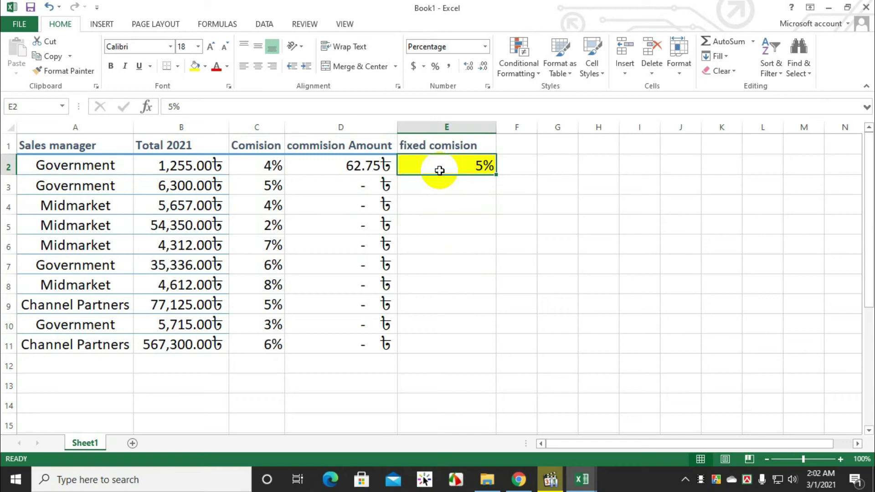
Change D2 to =B2*$E$2, fill it down to D11, and check the copy in D5
double_click(345, 166)
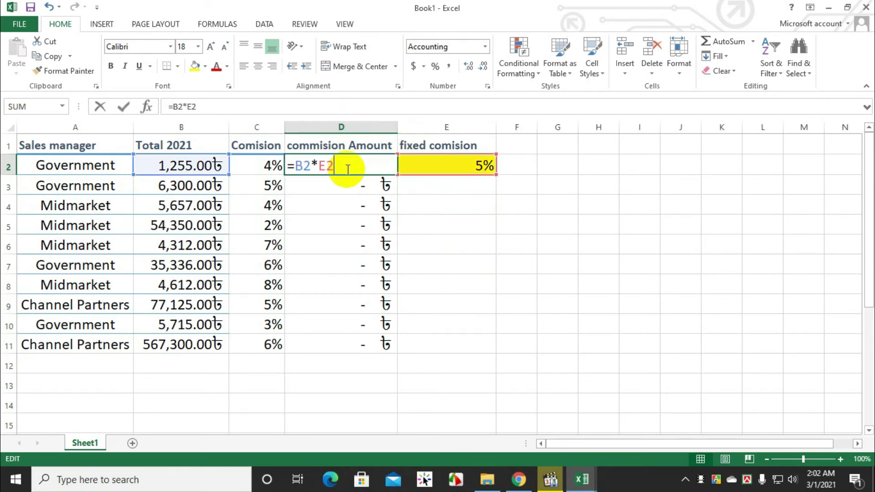
key(Left)
key(Left)
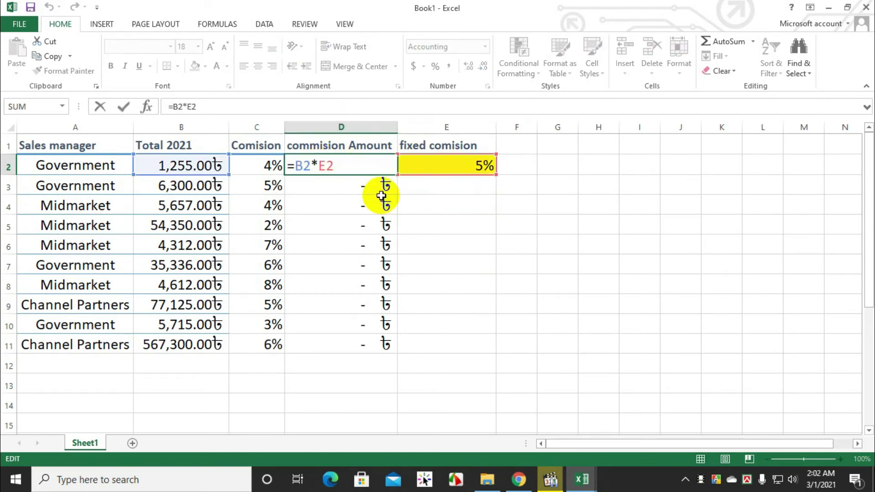
text($E$)
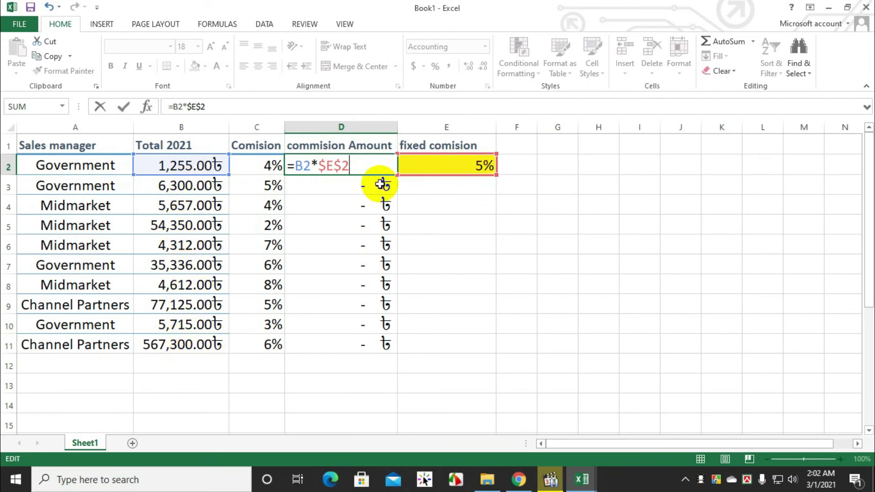
key(Return)
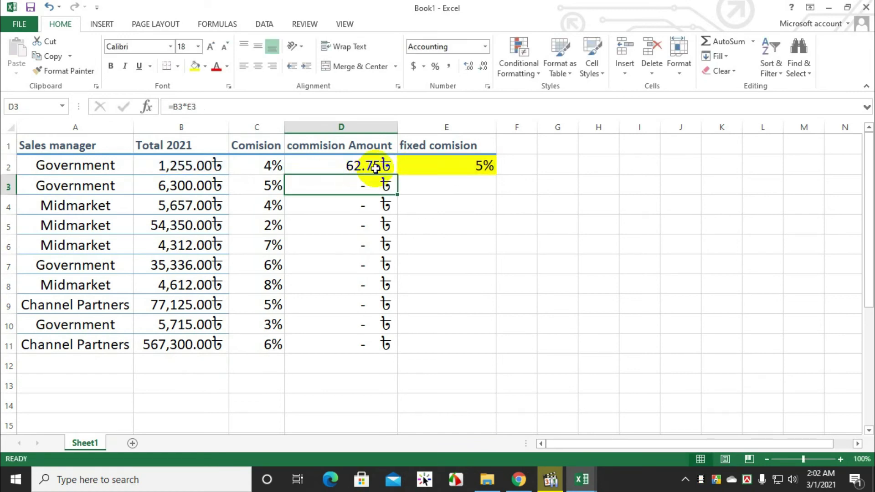
click(386, 166)
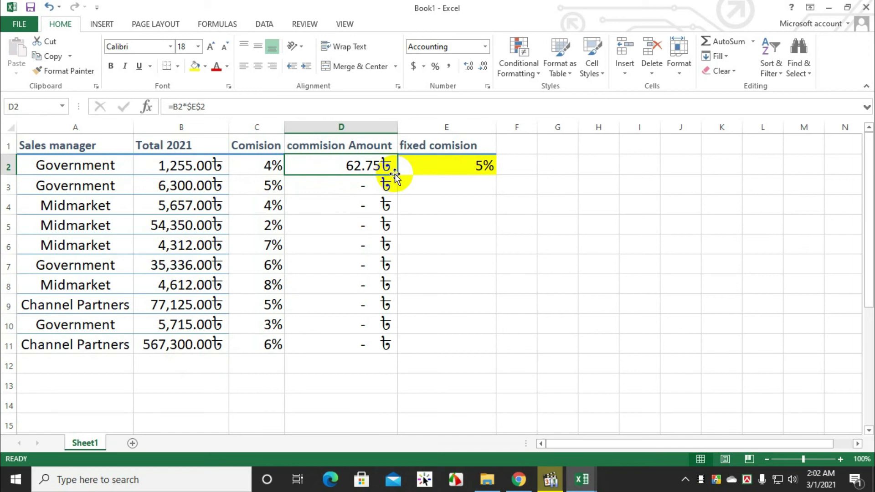
double_click(394, 175)
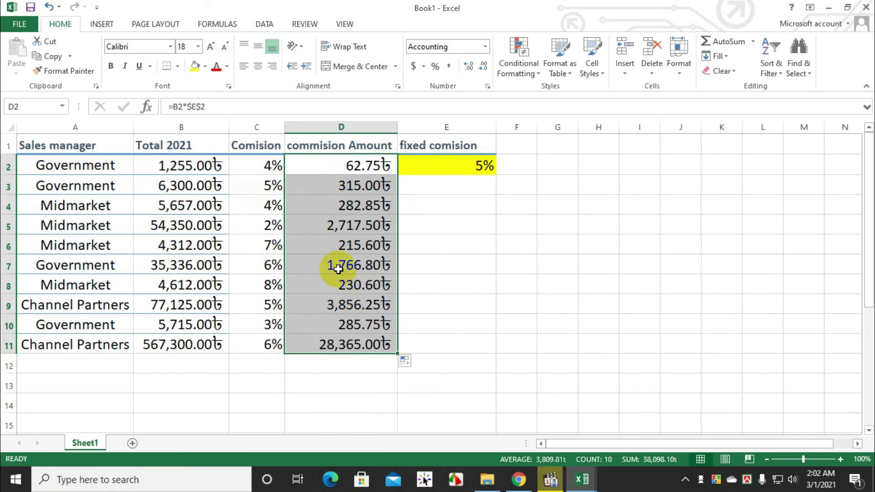
double_click(327, 226)
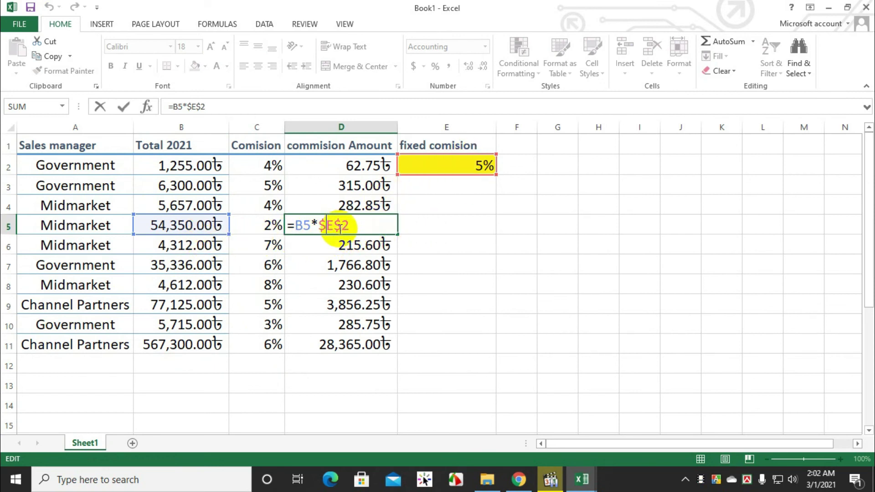
click(318, 278)
key(ctrl+Up)
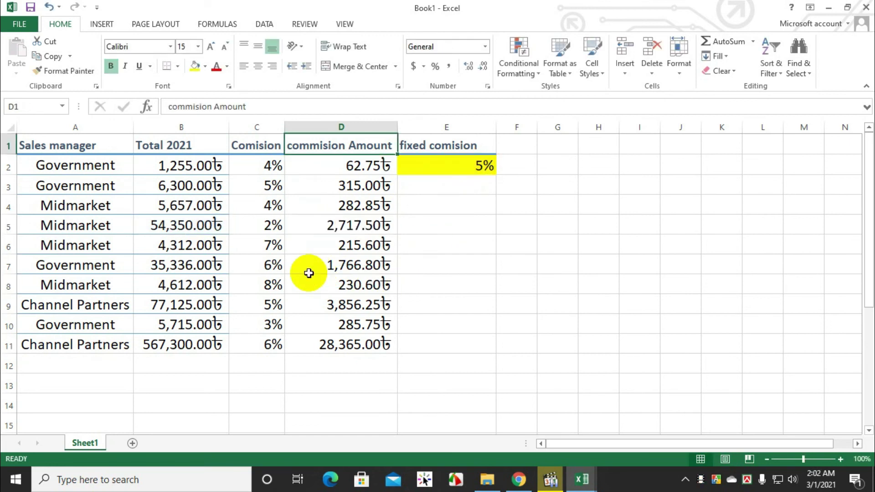
double_click(308, 269)
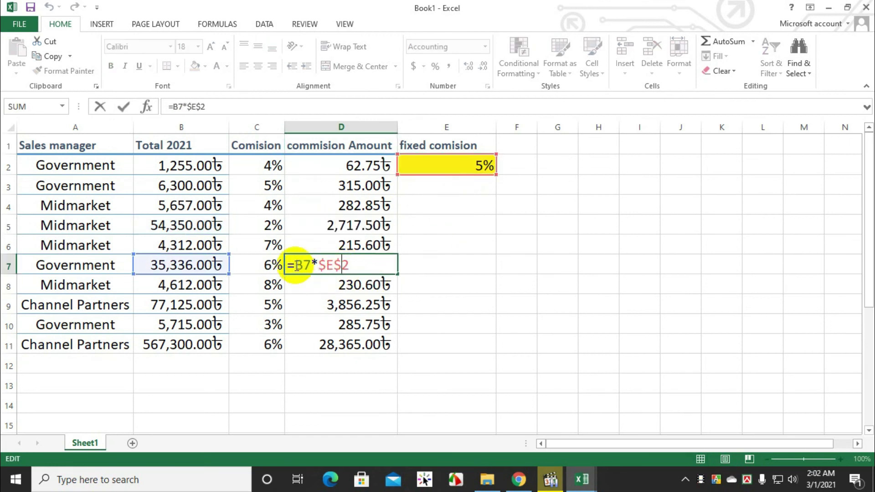
double_click(319, 315)
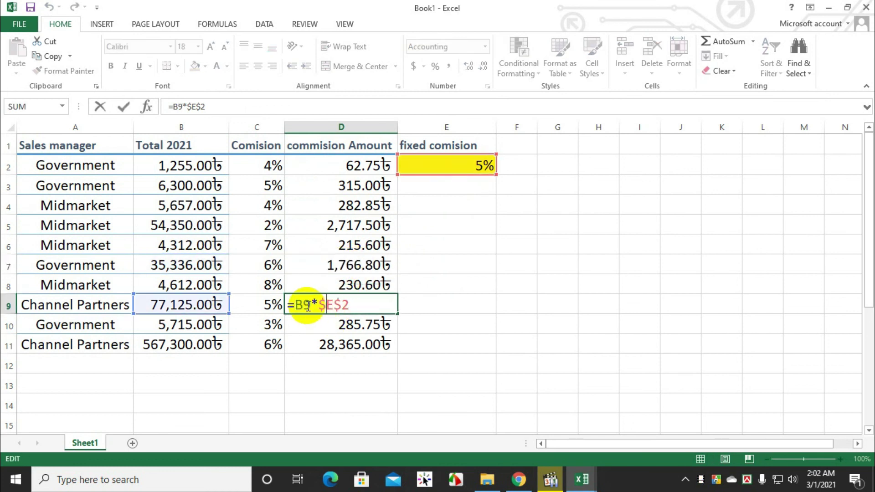
click(438, 165)
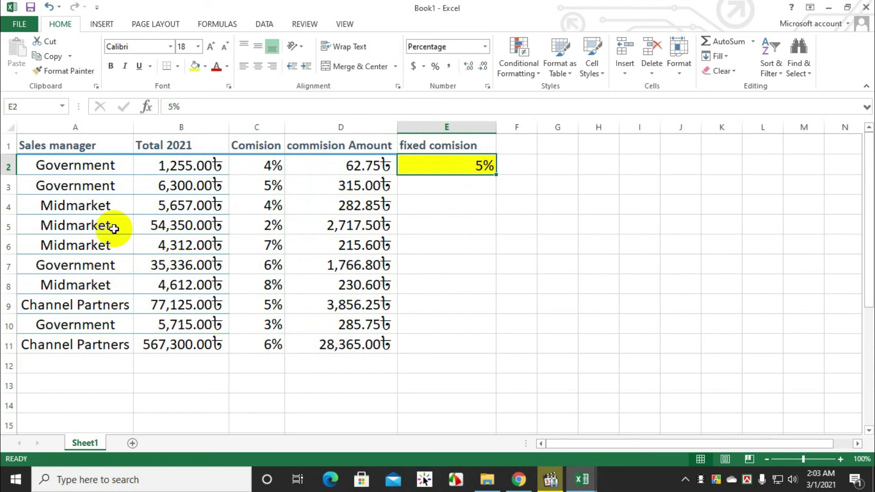
drag(78, 169, 92, 354)
click(151, 287)
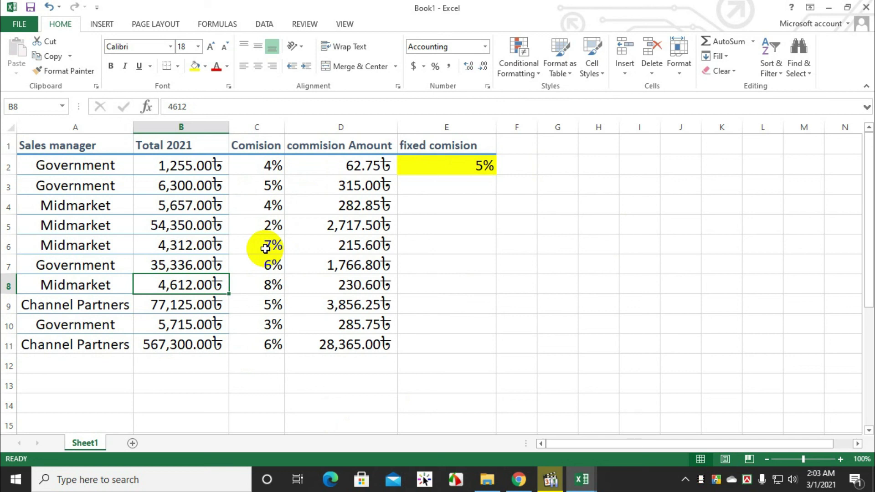
click(218, 171)
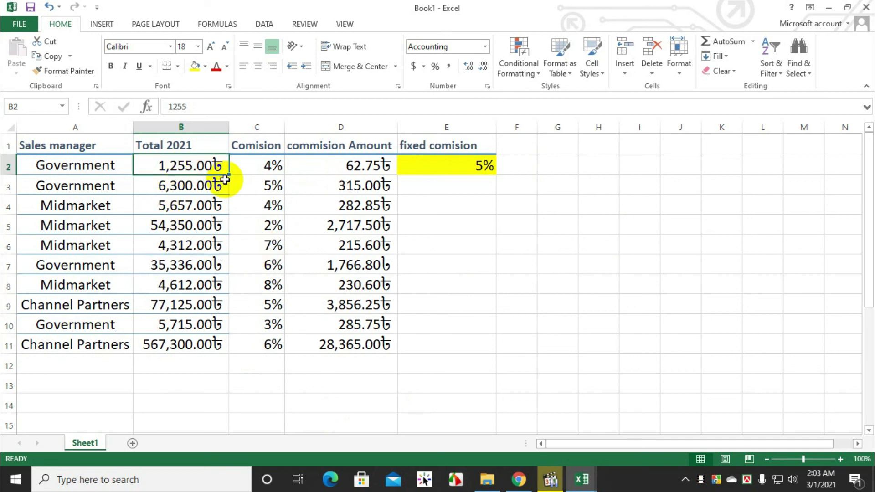
click(249, 169)
click(223, 189)
click(242, 207)
click(268, 248)
click(410, 167)
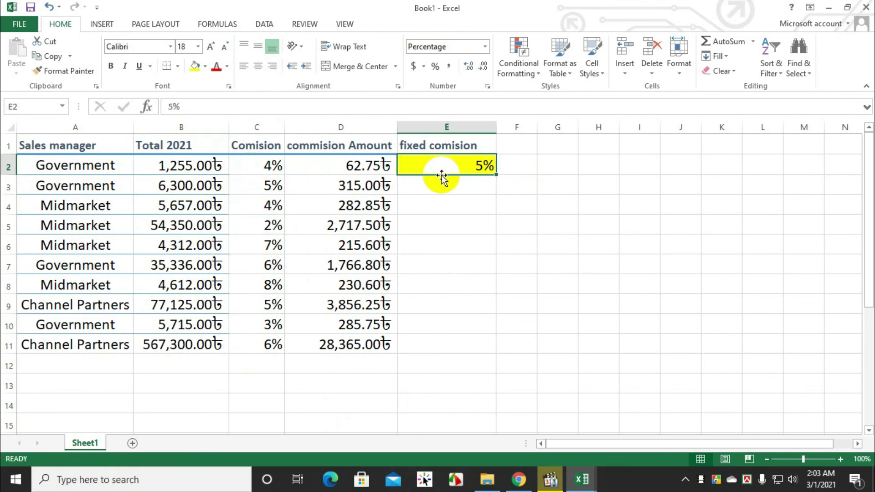